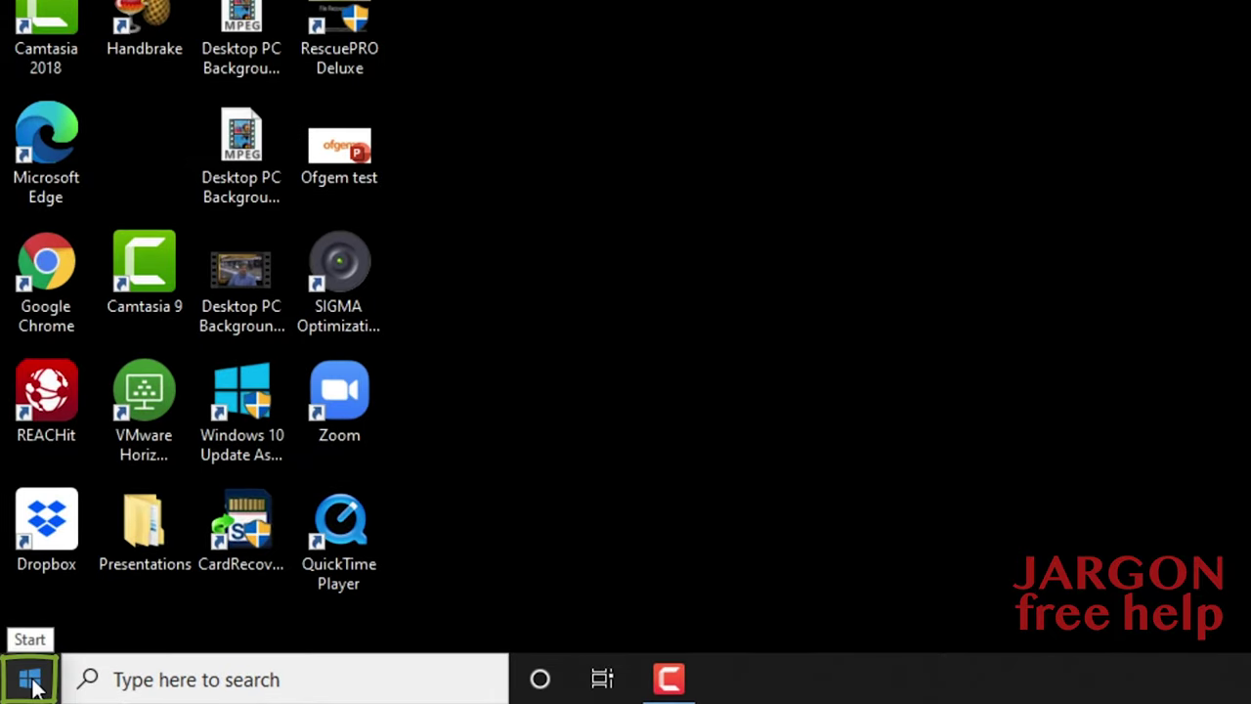
- Open the Start menu and scroll the app list down to the C section showing Camera
{"action": "left_click", "coordinate": [33, 681]}
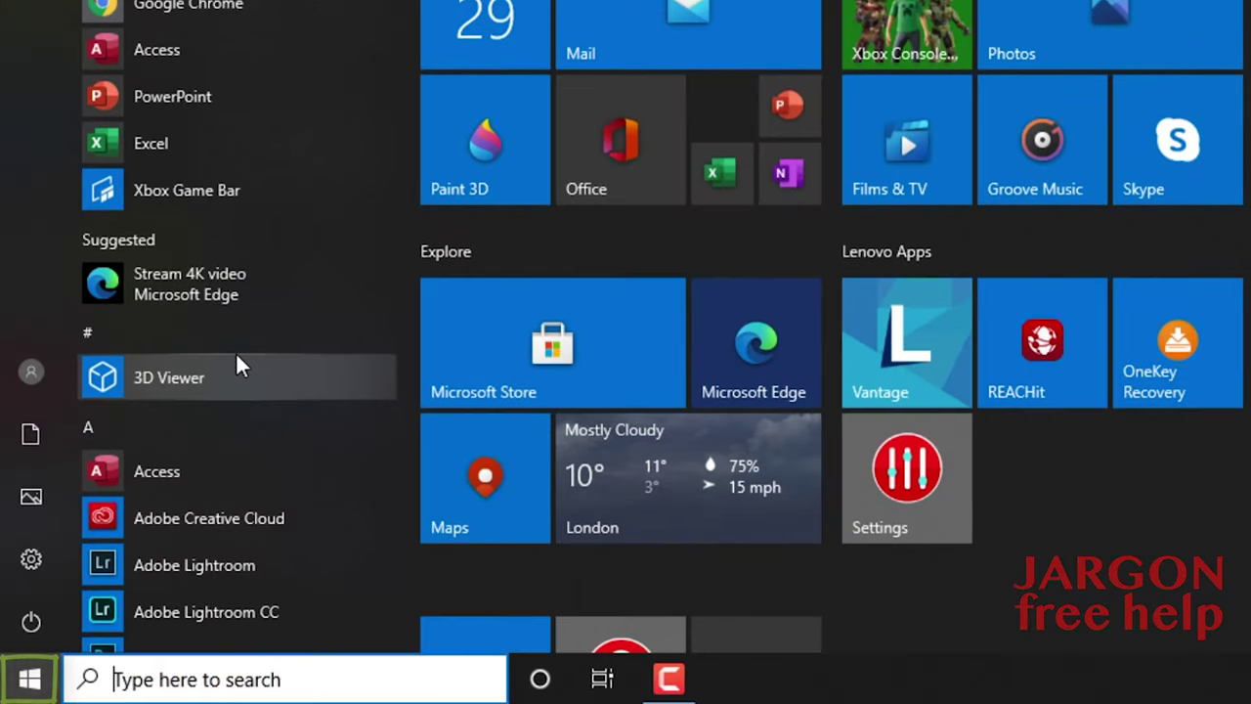
{"action": "scroll", "coordinate": [237, 359], "scroll_direction": "down", "scroll_amount": 5}
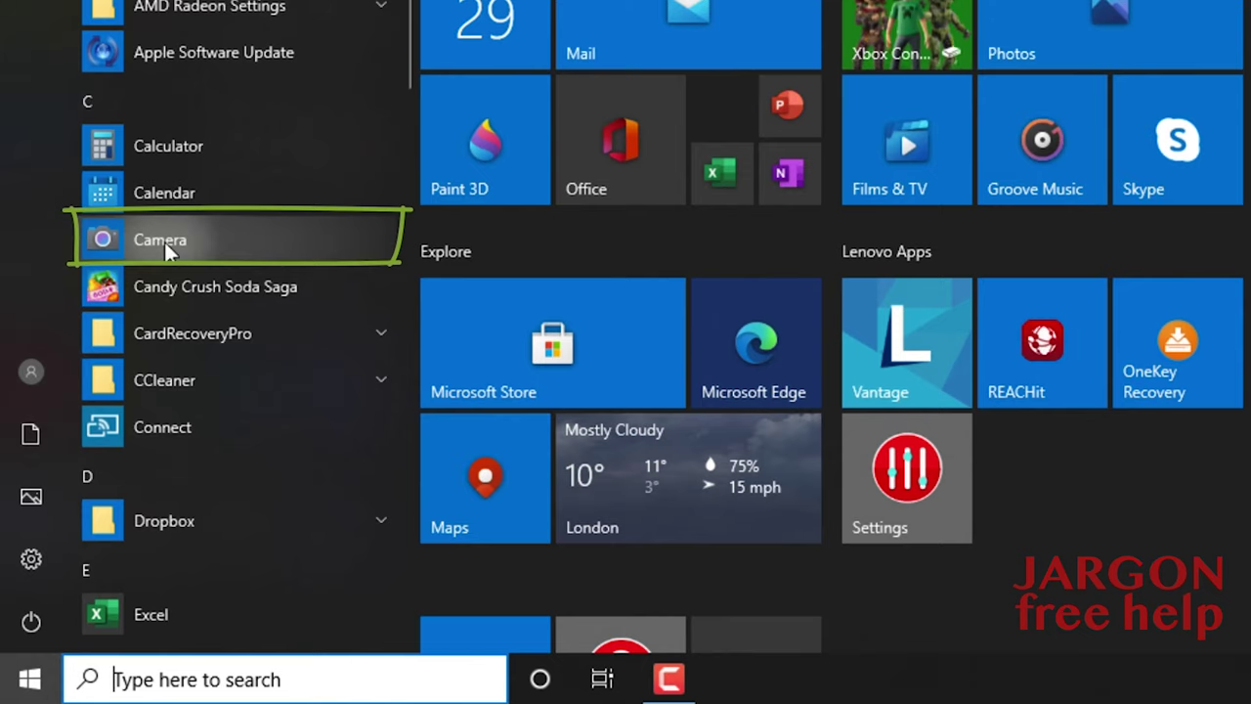
- Launch Camera and let it load the live webcam preview in photo mode
{"action": "left_click", "coordinate": [164, 241]}
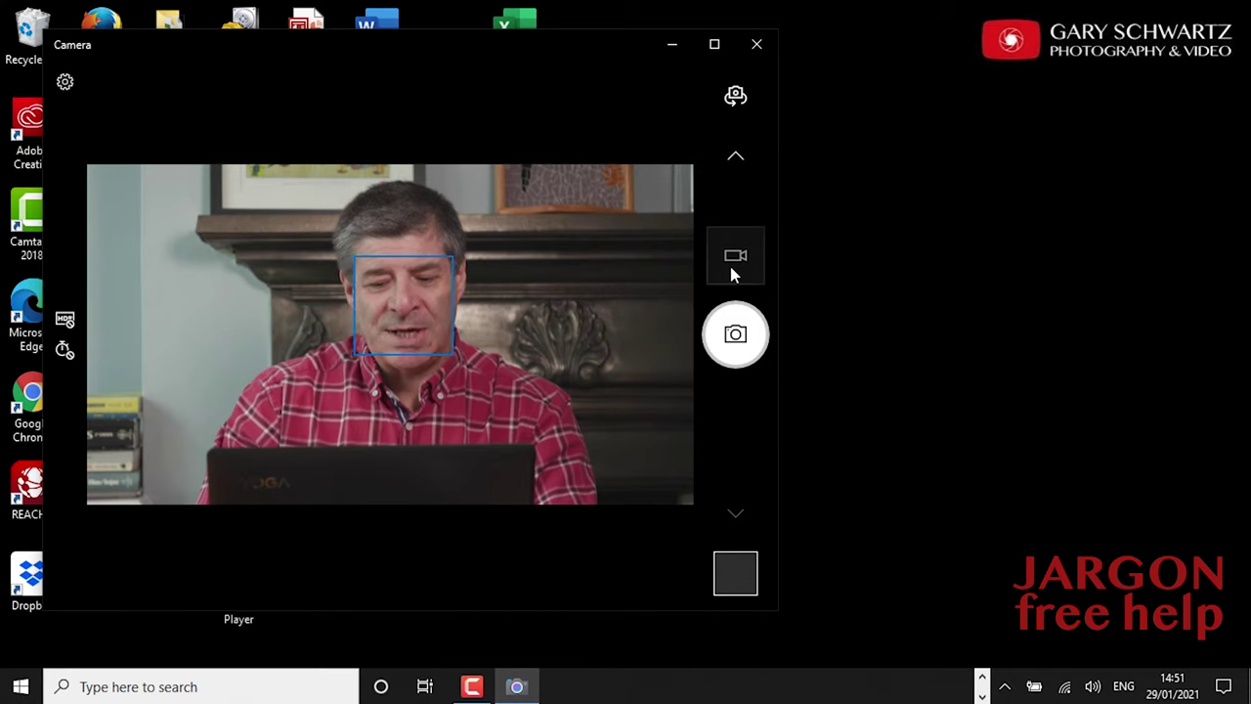
- Switch Windows Camera to video mode, with the timer reading 00:00
{"action": "left_click", "coordinate": [732, 270]}
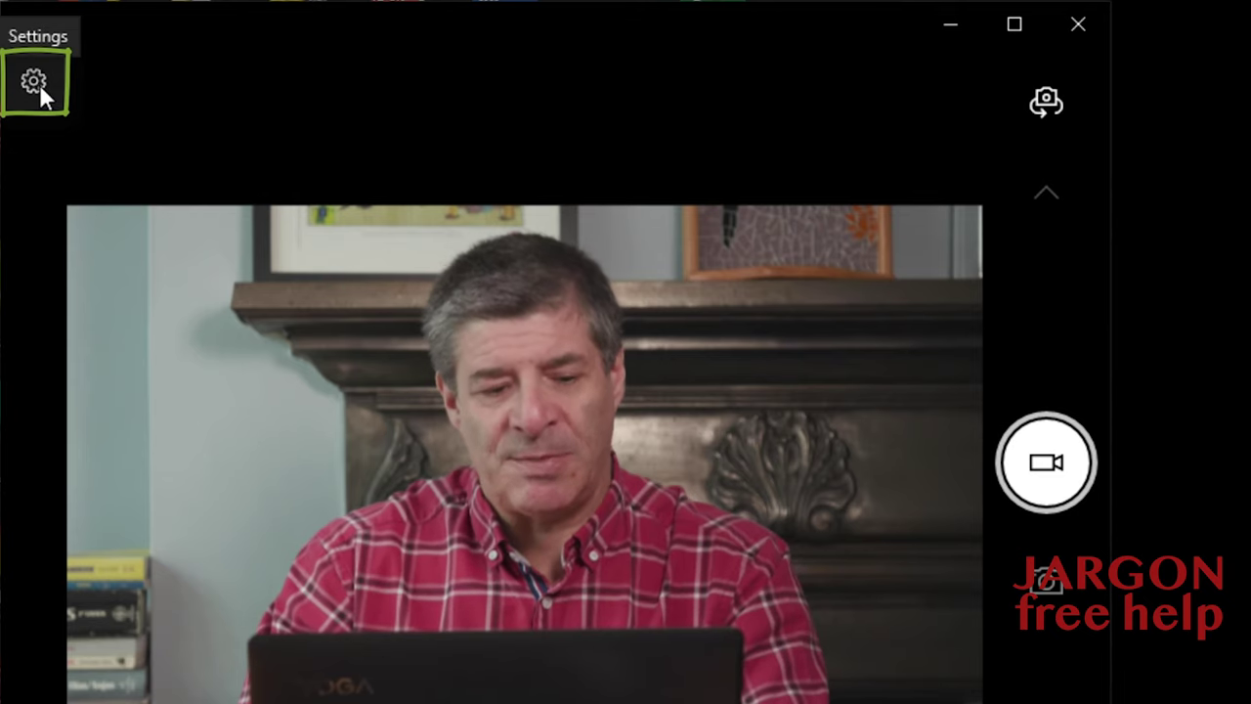
- In Camera settings, set the framing grid to Rule of thirds
{"action": "left_click", "coordinate": [39, 84]}
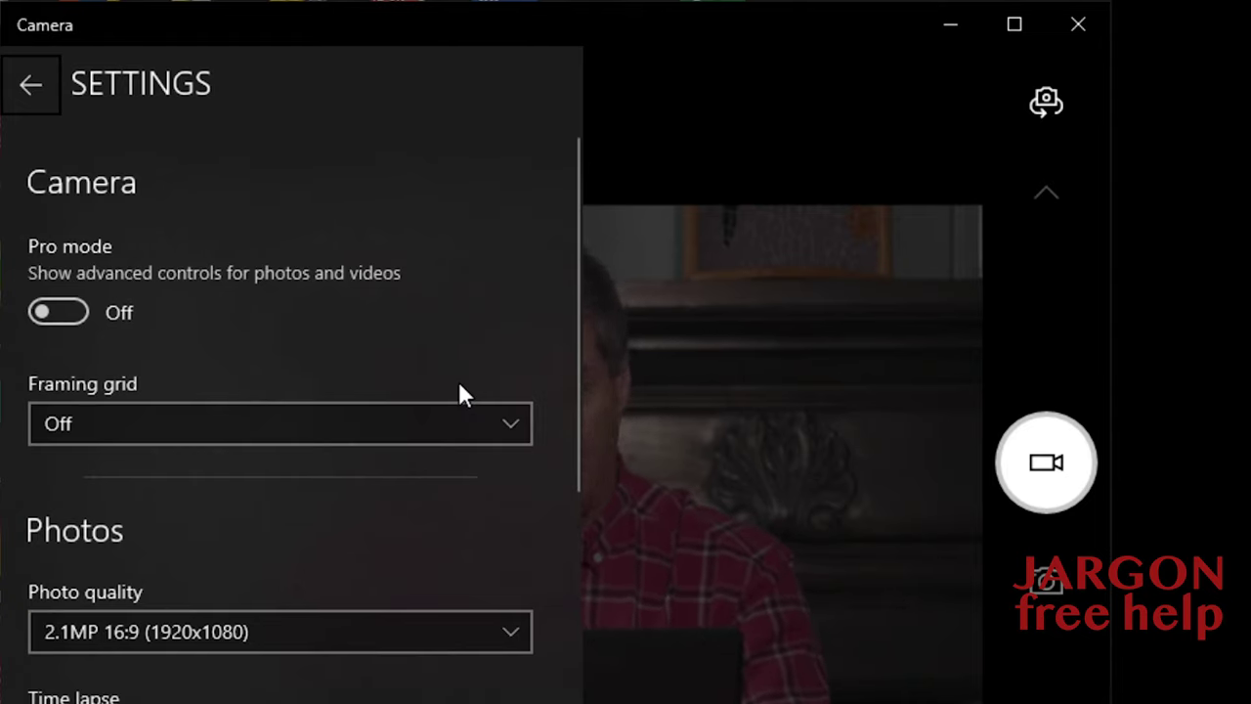
{"action": "left_click", "coordinate": [509, 422]}
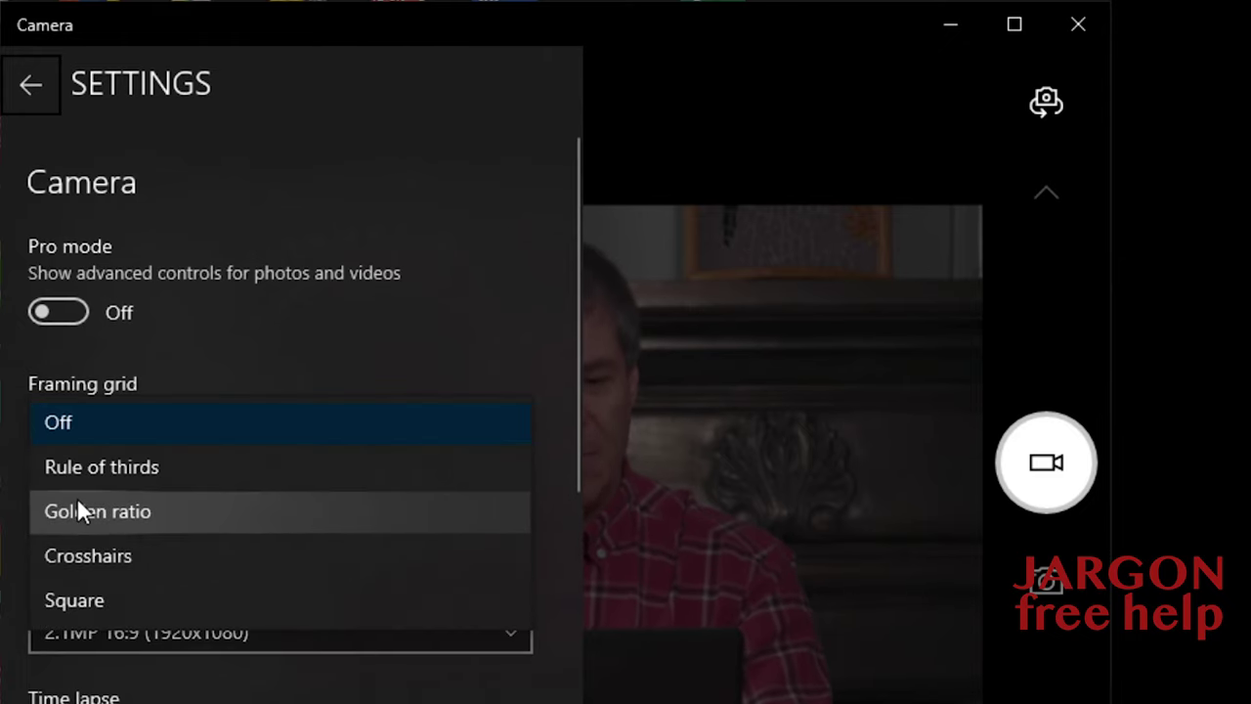
{"action": "left_click", "coordinate": [94, 473]}
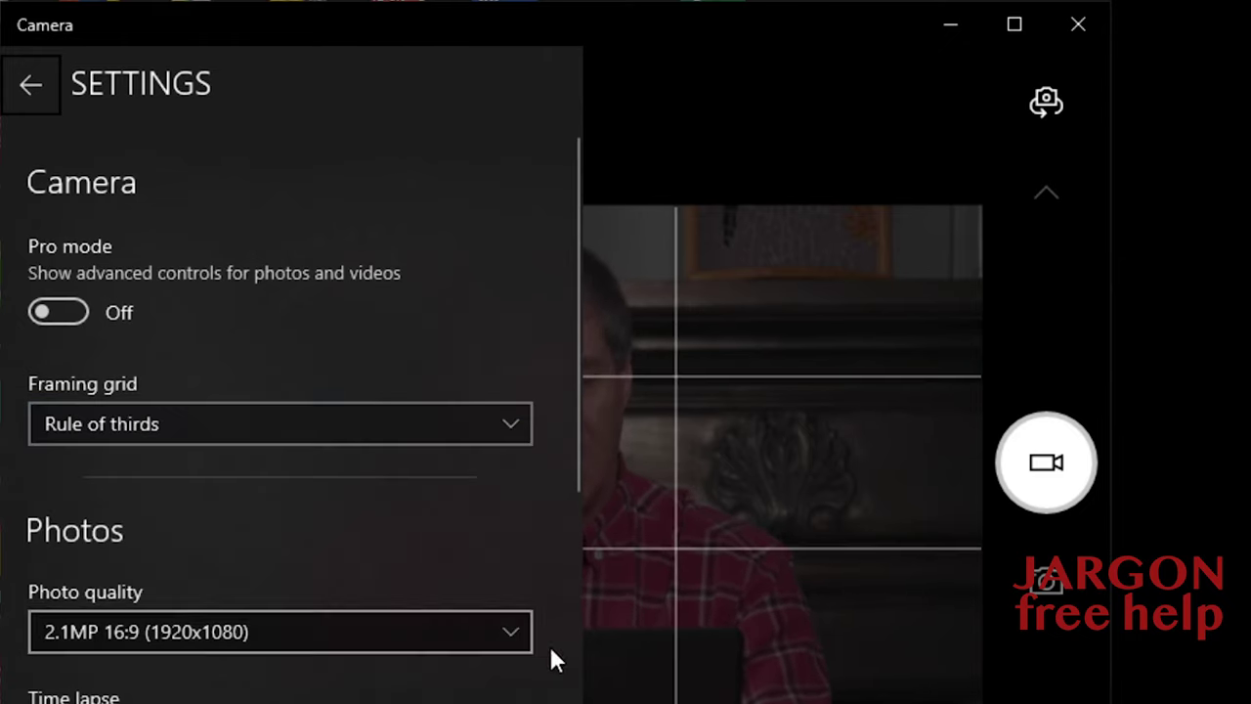
- Keep the video quality at 1080p 16:9 25fps
{"action": "scroll", "coordinate": [505, 634], "scroll_direction": "down", "scroll_amount": 1}
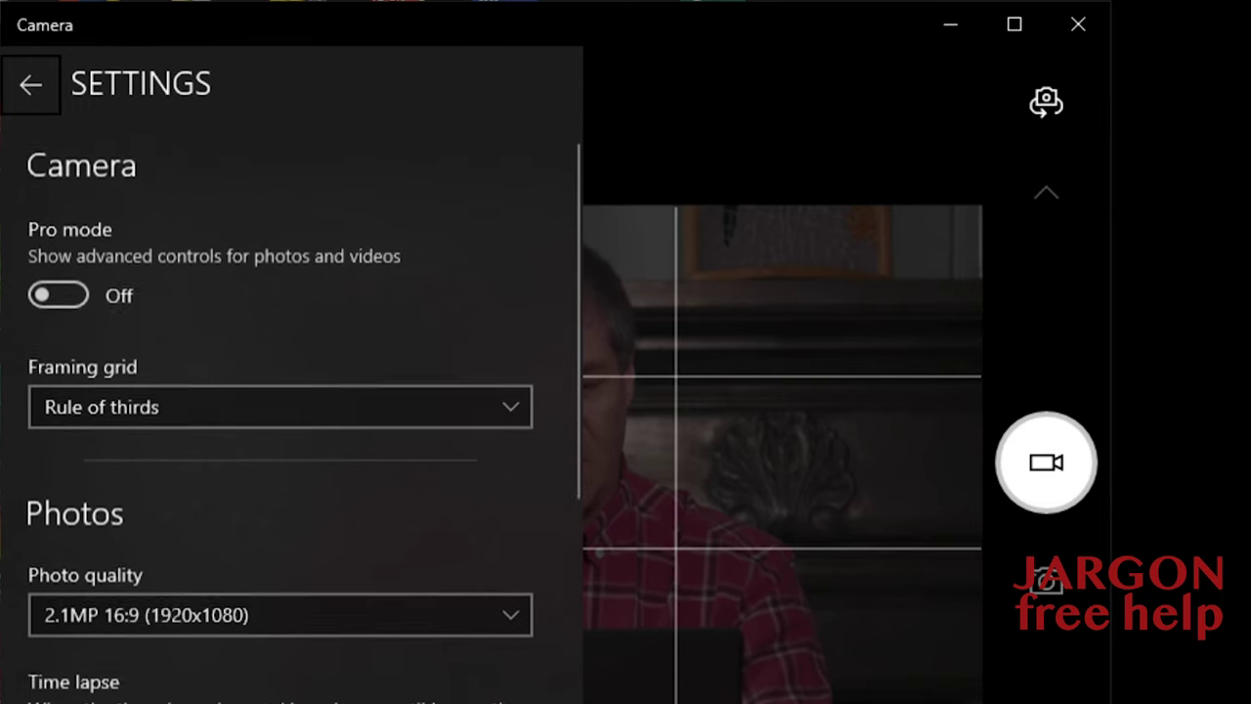
{"action": "scroll", "coordinate": [280, 427], "scroll_direction": "down", "scroll_amount": 5}
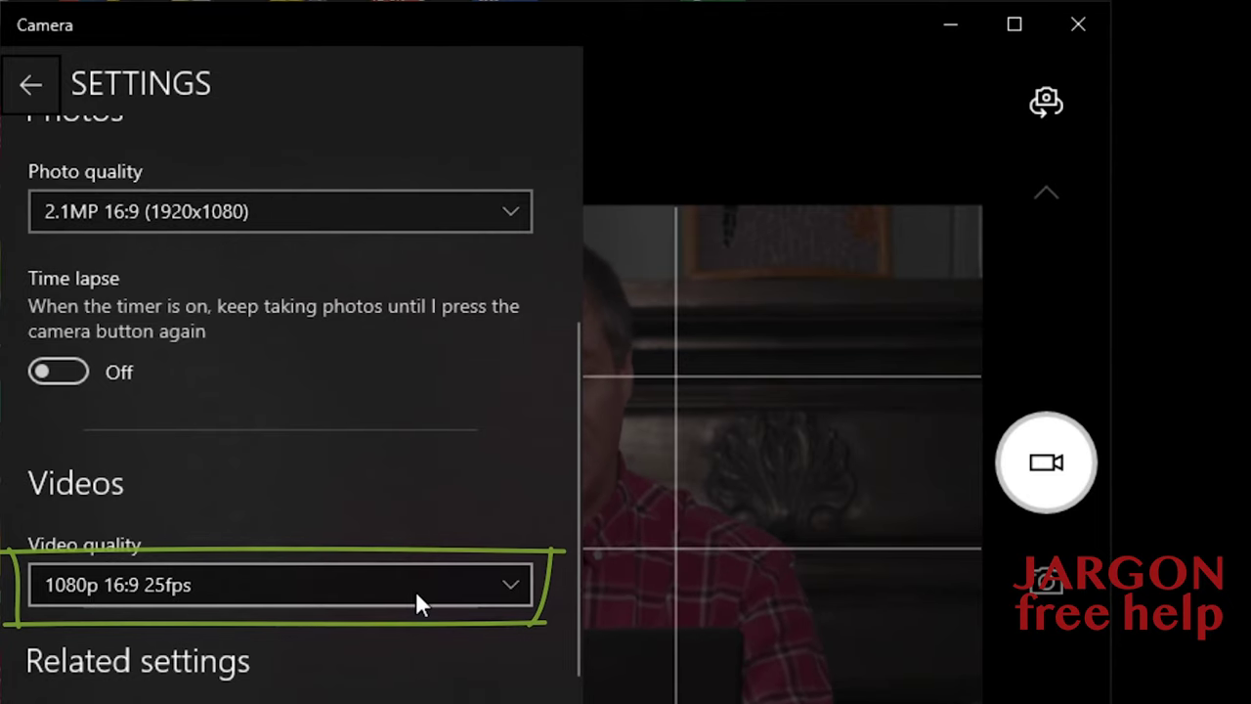
{"action": "left_click", "coordinate": [512, 585]}
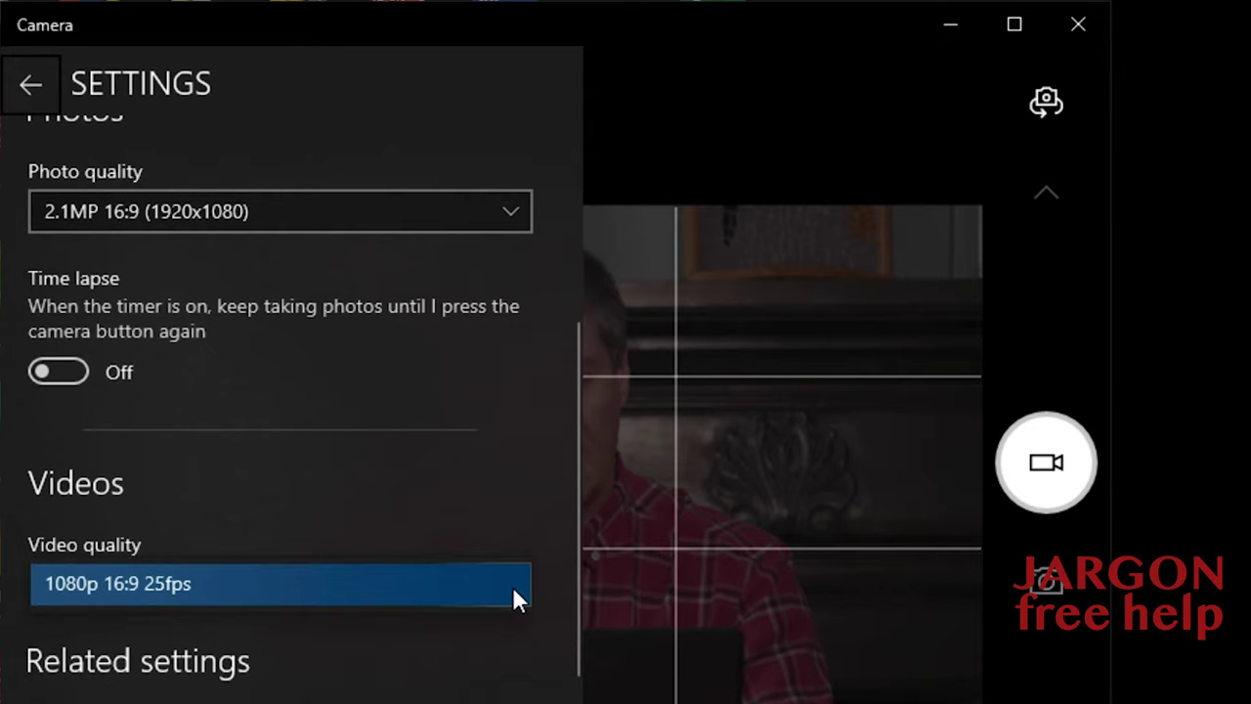
{"action": "left_click", "coordinate": [513, 586]}
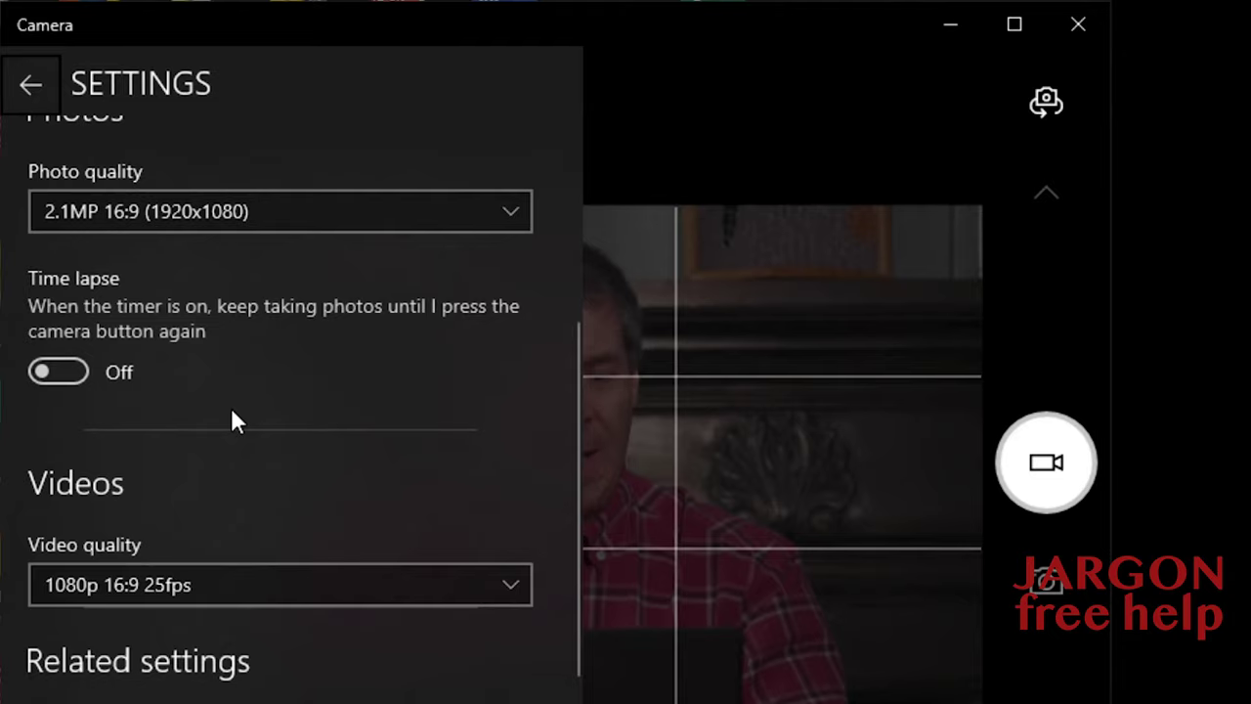
- Switch Pro mode on in the camera settings
{"action": "scroll", "coordinate": [233, 420], "scroll_direction": "down", "scroll_amount": 1}
{"action": "scroll", "coordinate": [232, 420], "scroll_direction": "down", "scroll_amount": 2}
{"action": "scroll", "coordinate": [232, 420], "scroll_direction": "up", "scroll_amount": 6}
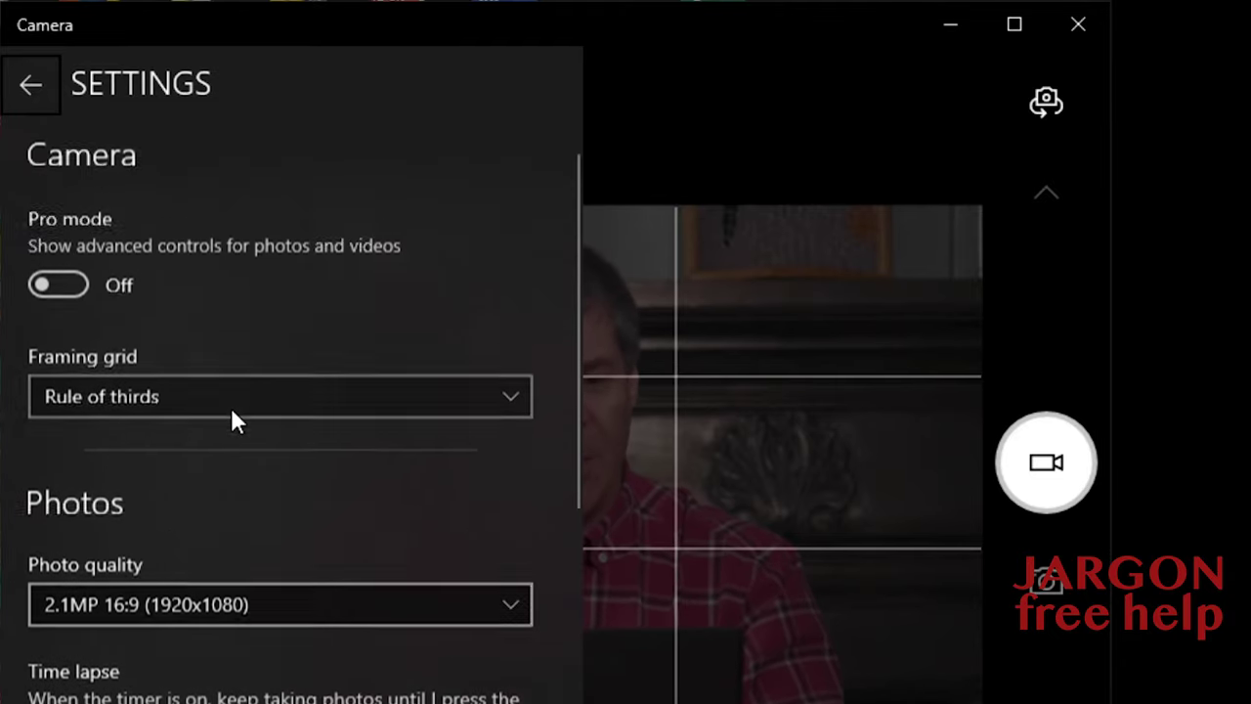
{"action": "left_click", "coordinate": [61, 309]}
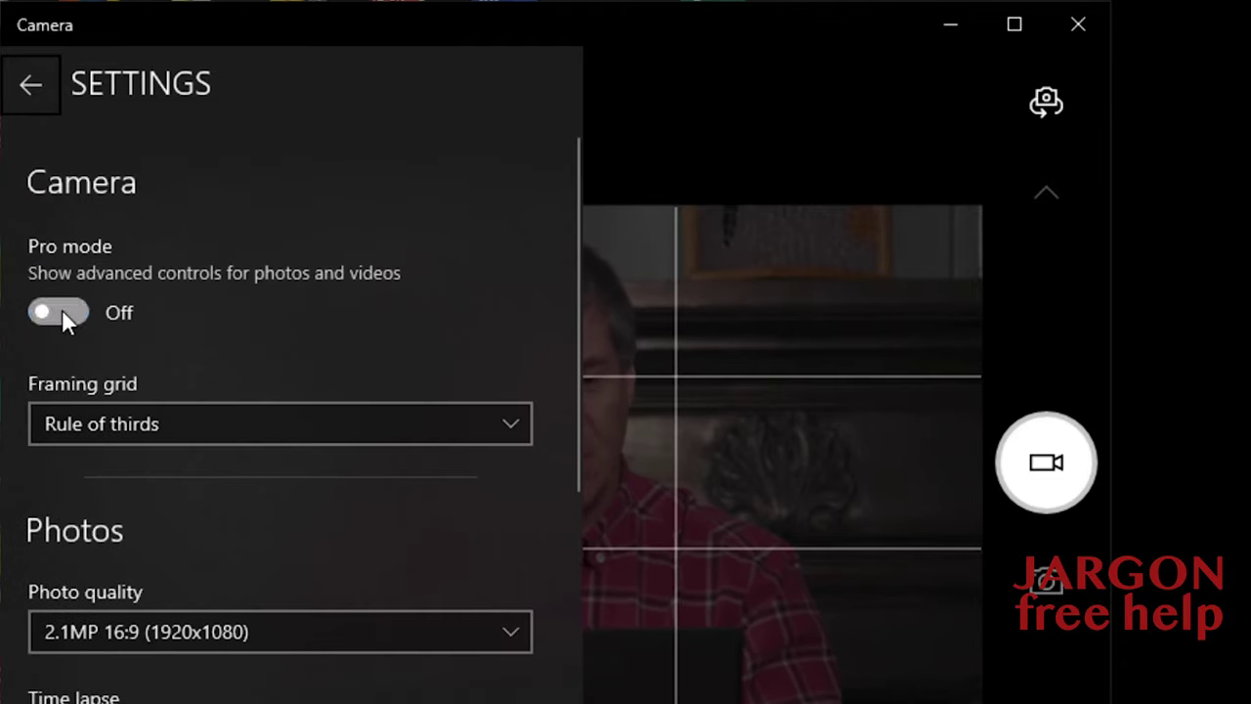
{"action": "scroll", "coordinate": [160, 342], "scroll_direction": "down", "scroll_amount": 9}
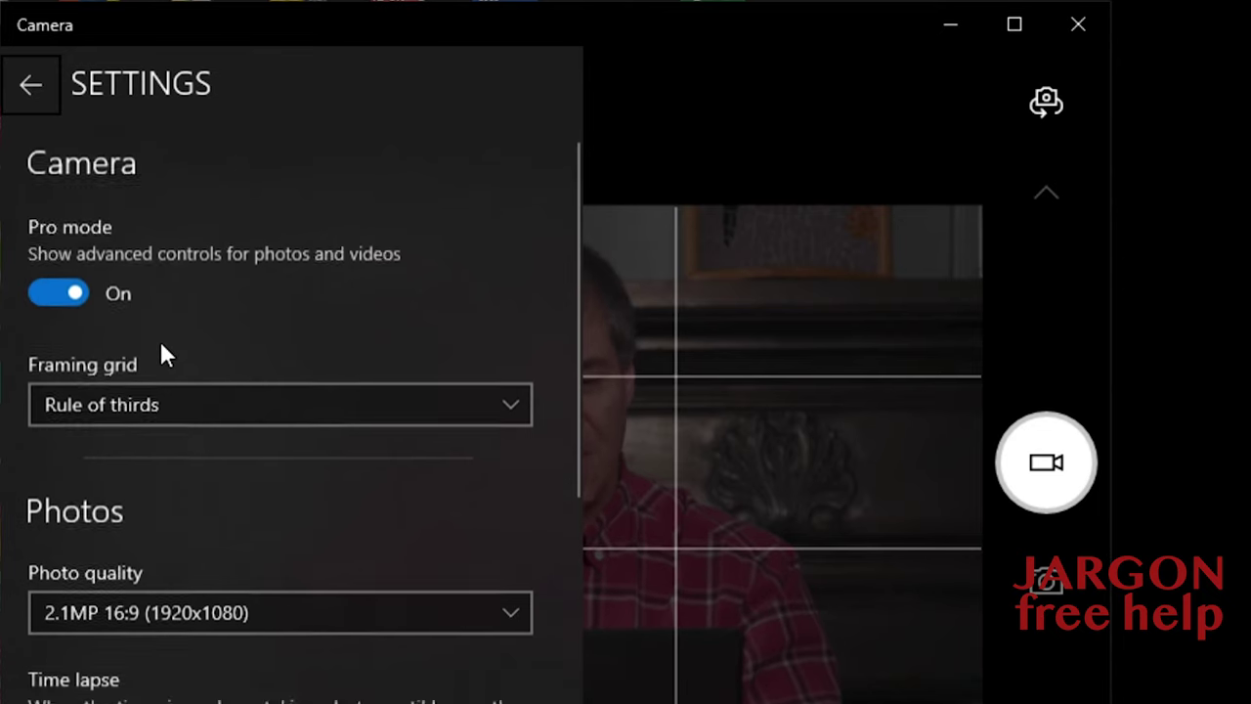
{"action": "scroll", "coordinate": [164, 357], "scroll_direction": "down", "scroll_amount": 1}
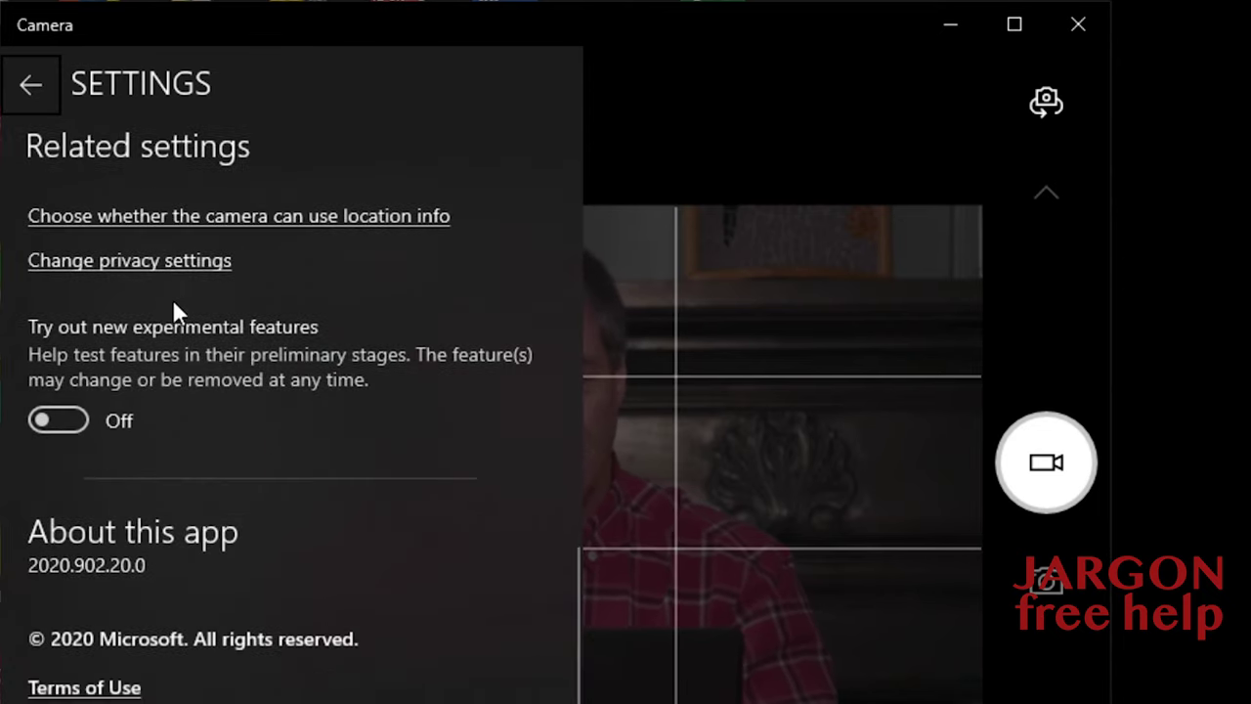
- Leave settings and lower the preview brightness slider to -4
{"action": "left_click", "coordinate": [32, 94]}
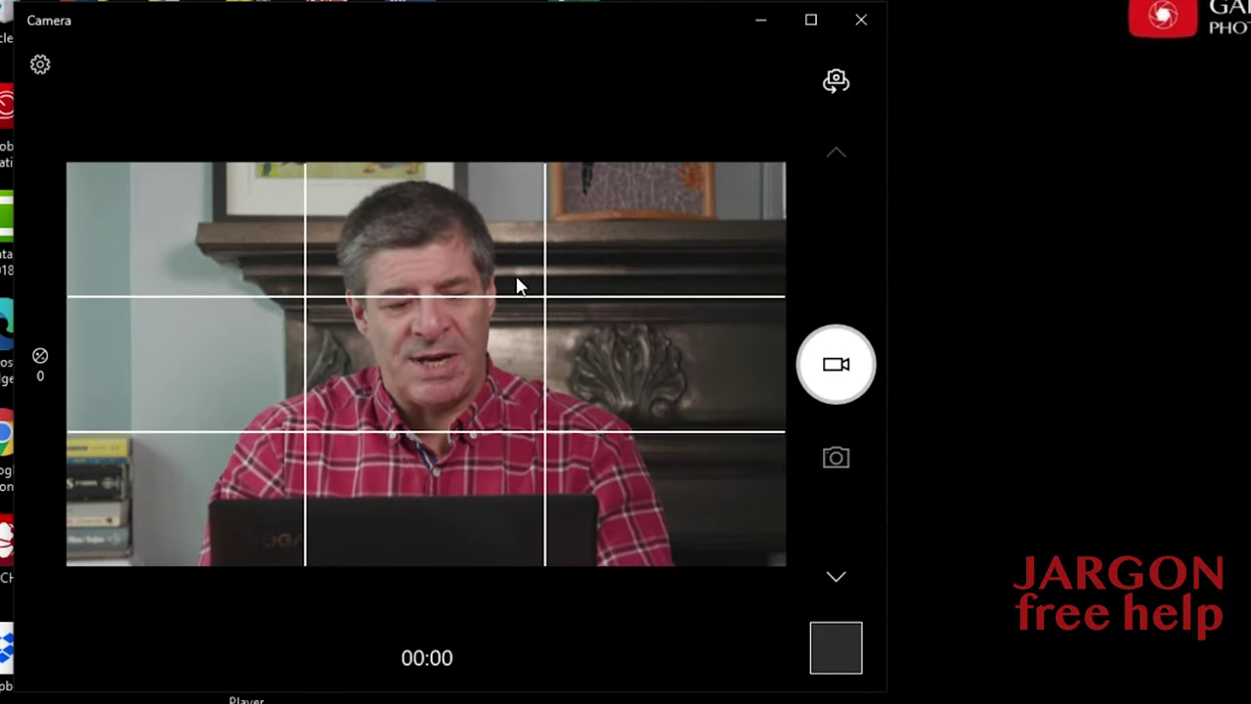
{"action": "left_click", "coordinate": [40, 357]}
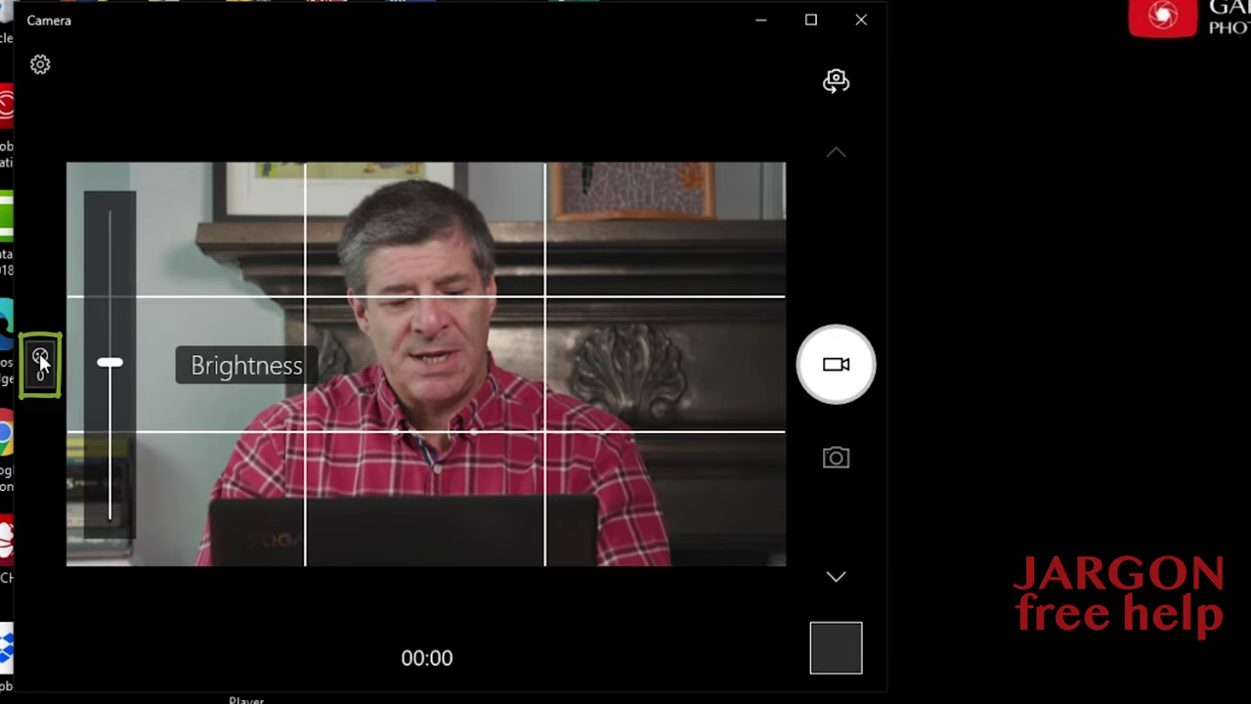
{"action": "mouse_move", "coordinate": [110, 368]}
{"action": "left_mouse_down"}
{"action": "mouse_move", "coordinate": [137, 316]}
{"action": "mouse_move", "coordinate": [116, 369]}
{"action": "left_mouse_up"}
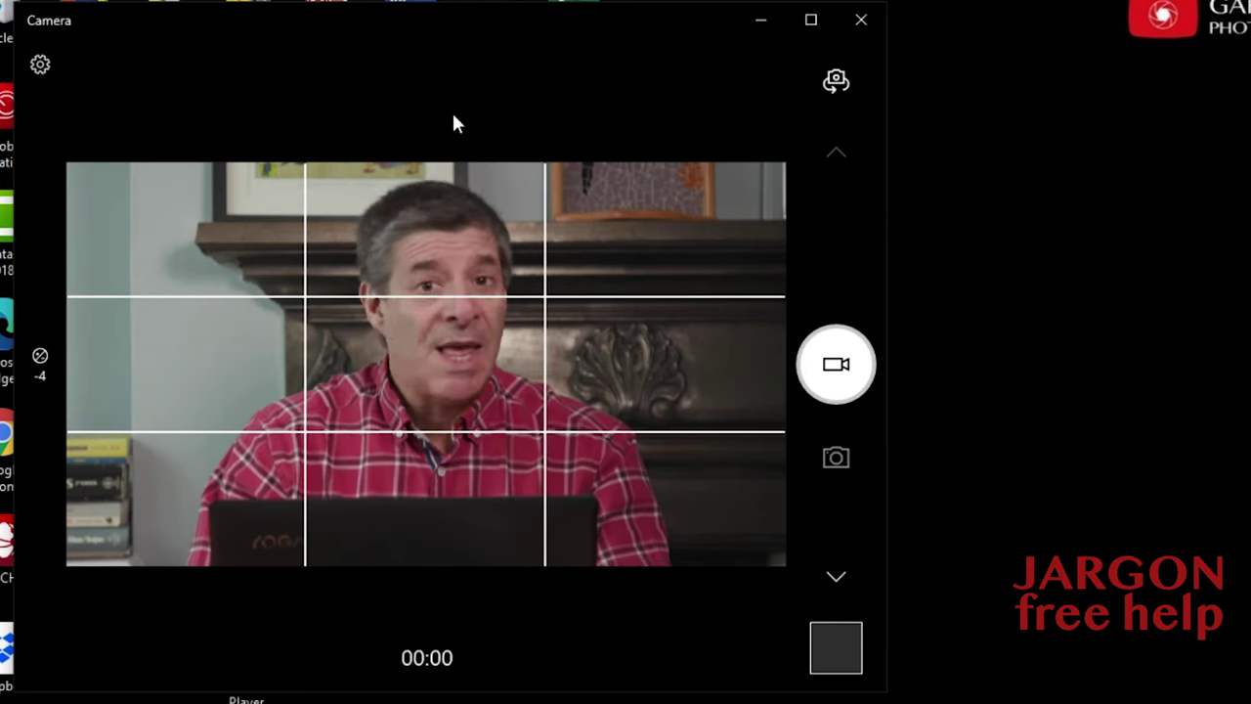
{"action": "left_click", "coordinate": [837, 83]}
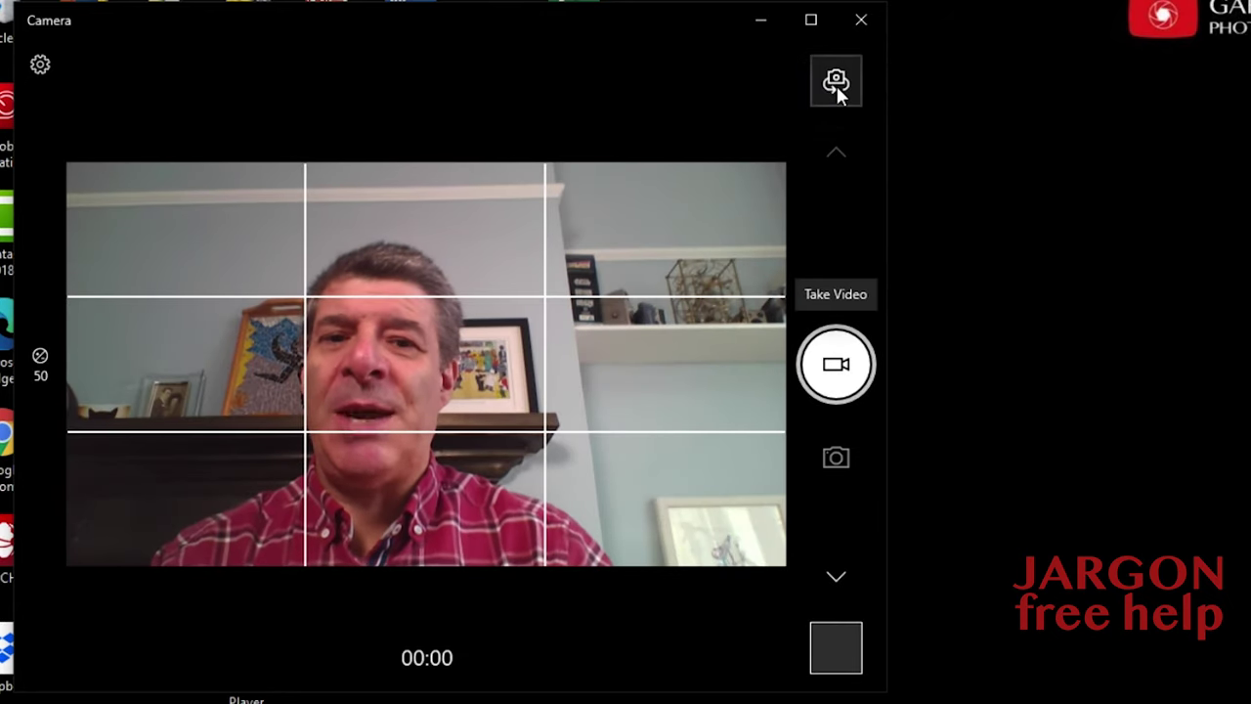
{"action": "left_click", "coordinate": [836, 84]}
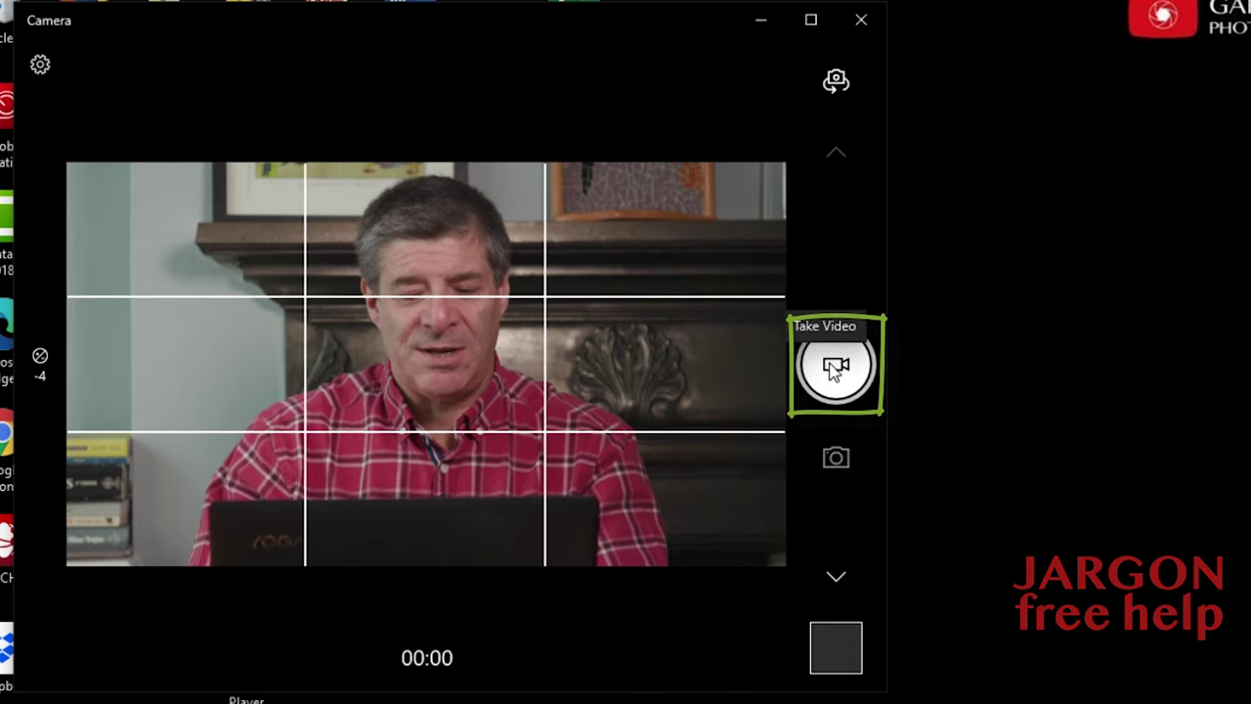
- Record a video clip of about 12 seconds, then stop to save it
{"action": "left_click", "coordinate": [830, 364]}
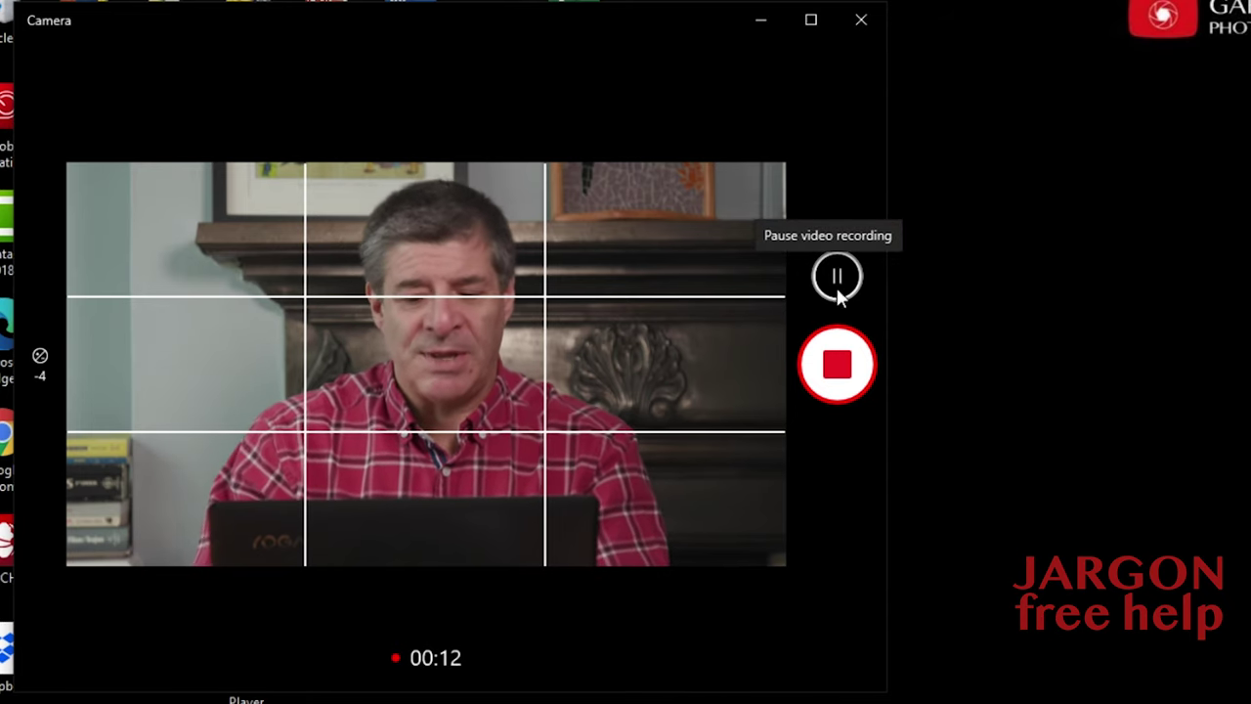
{"action": "left_click", "coordinate": [836, 361]}
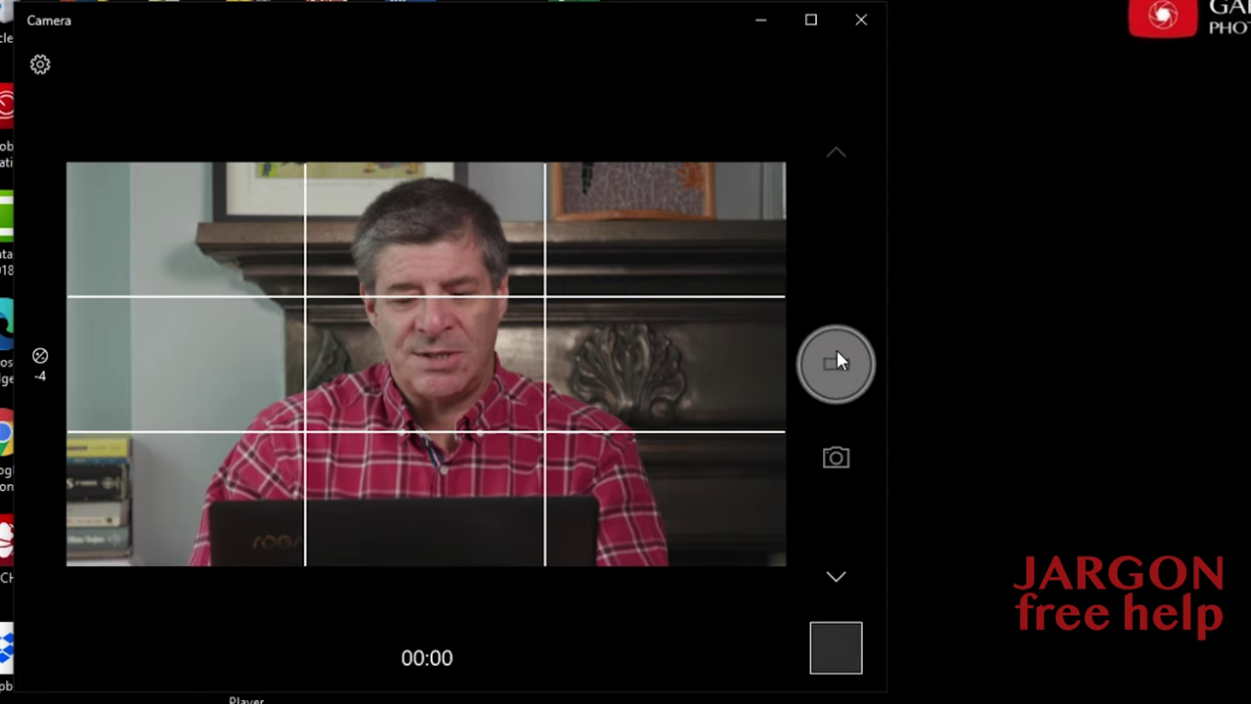
- Open the new 13-second clip from the camera roll, play it briefly, then pause
{"action": "left_click", "coordinate": [833, 645]}
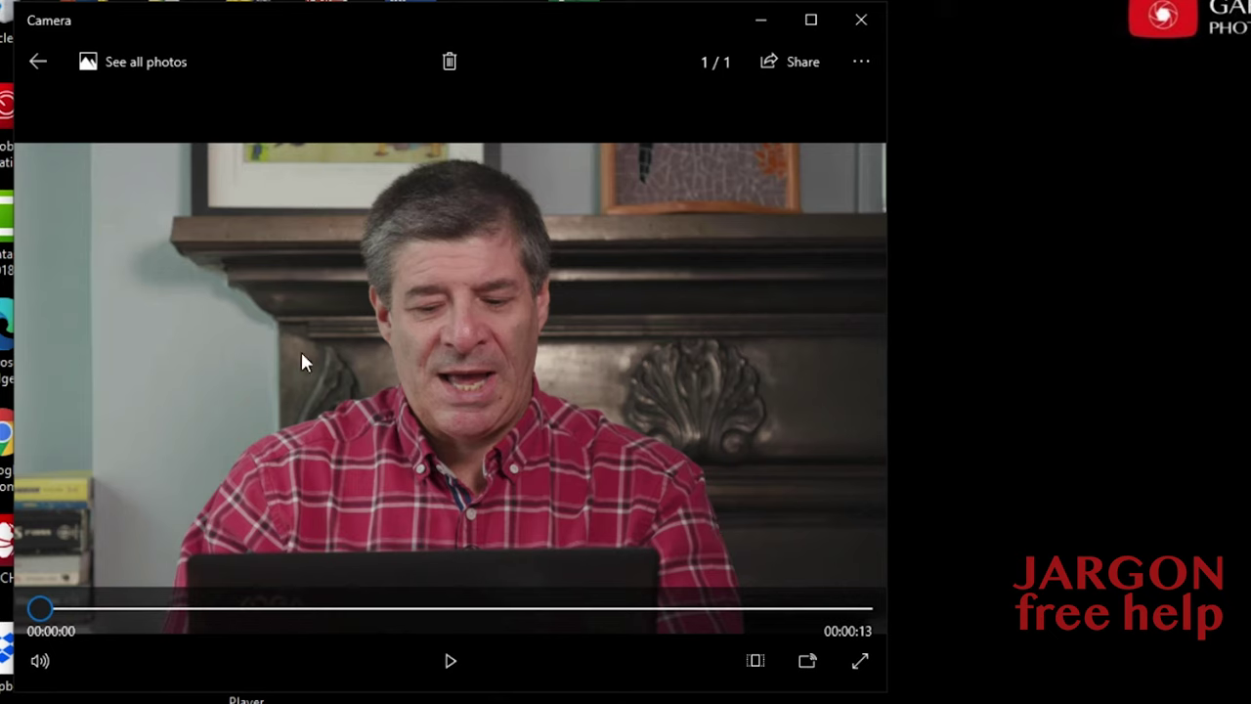
{"action": "left_click", "coordinate": [450, 663]}
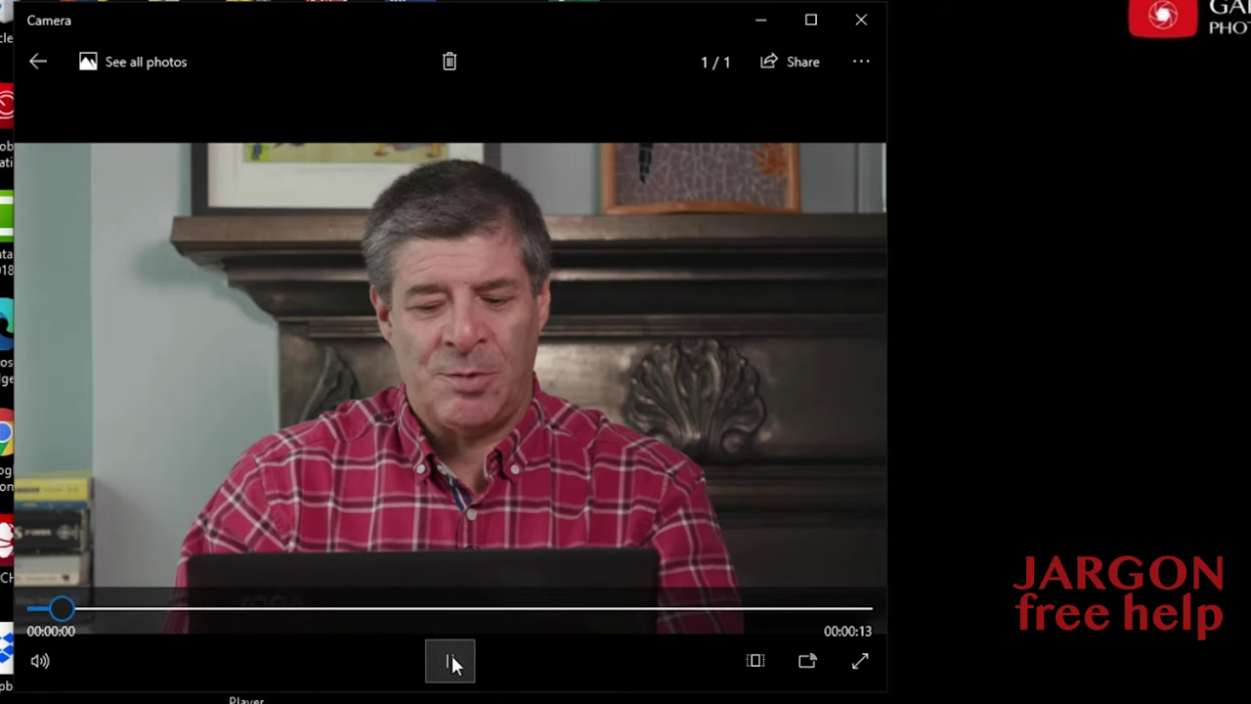
{"action": "left_click", "coordinate": [450, 662]}
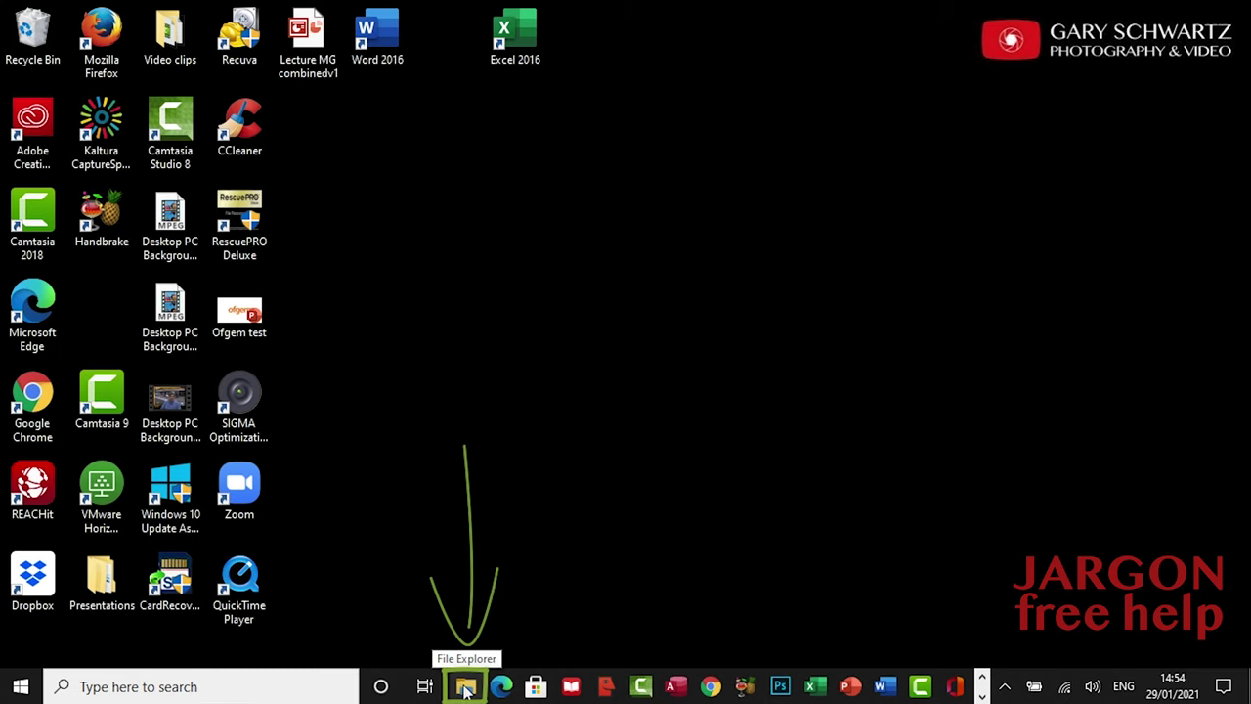
- Browse File Explorer to Pictures > Camera Roll, where the newest MP4 is 26.4 MB and 13 seconds
{"action": "left_click", "coordinate": [467, 687]}
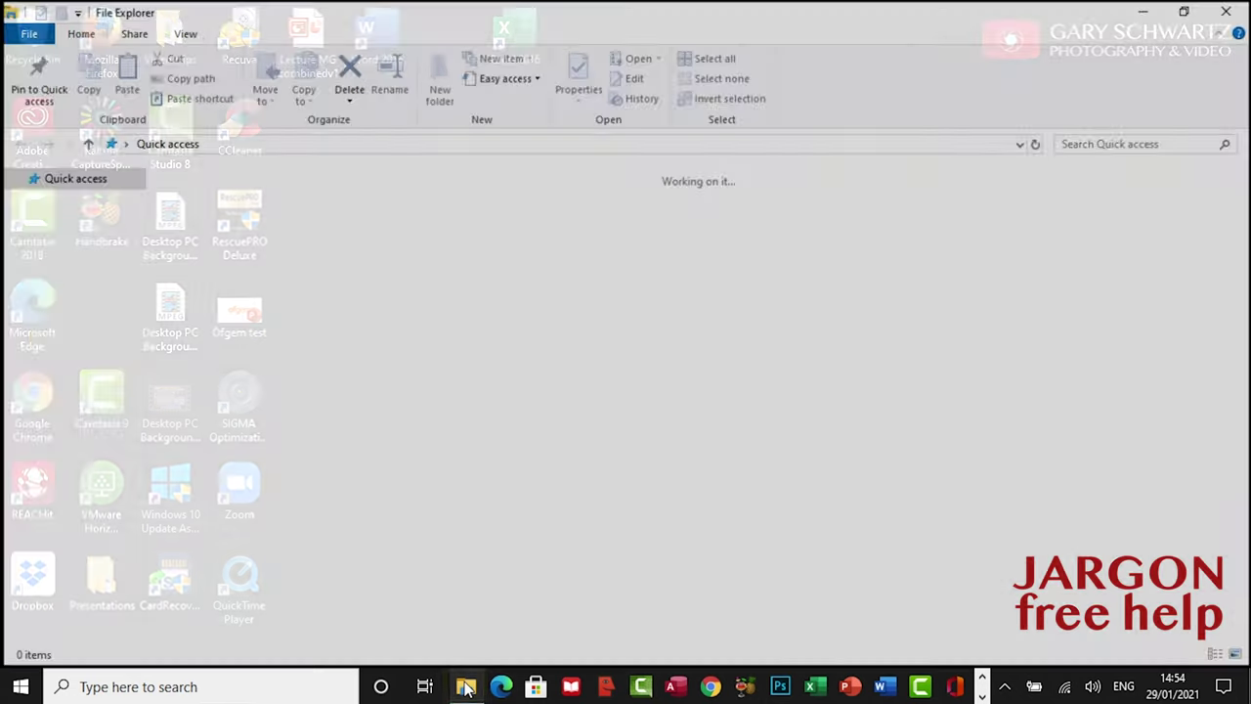
{"action": "left_click", "coordinate": [62, 273]}
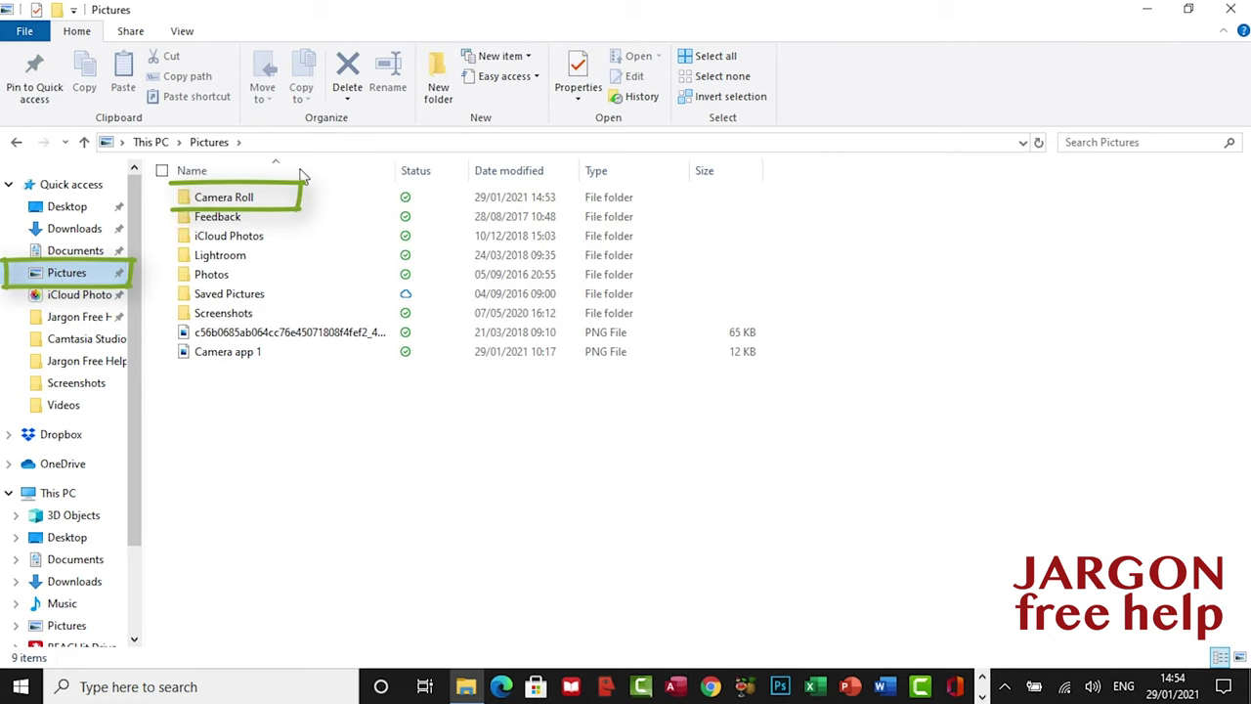
{"action": "double_click", "coordinate": [249, 198]}
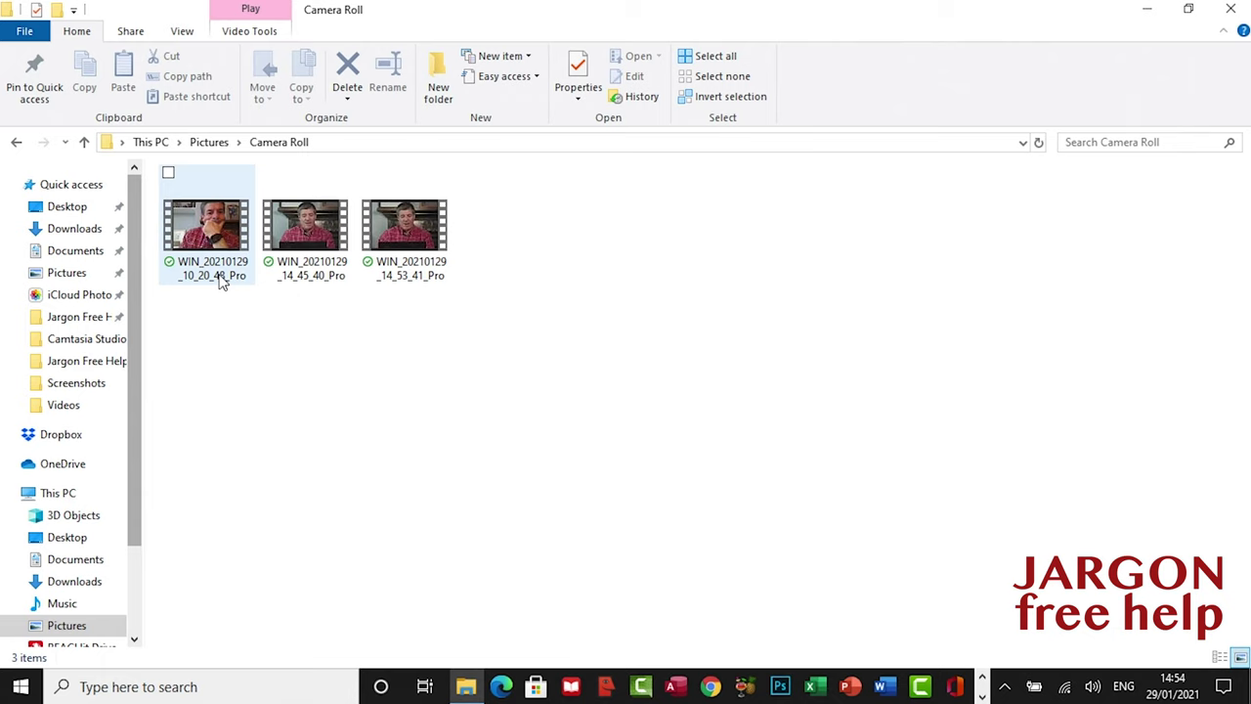
{"action": "mouse_move", "coordinate": [409, 256]}
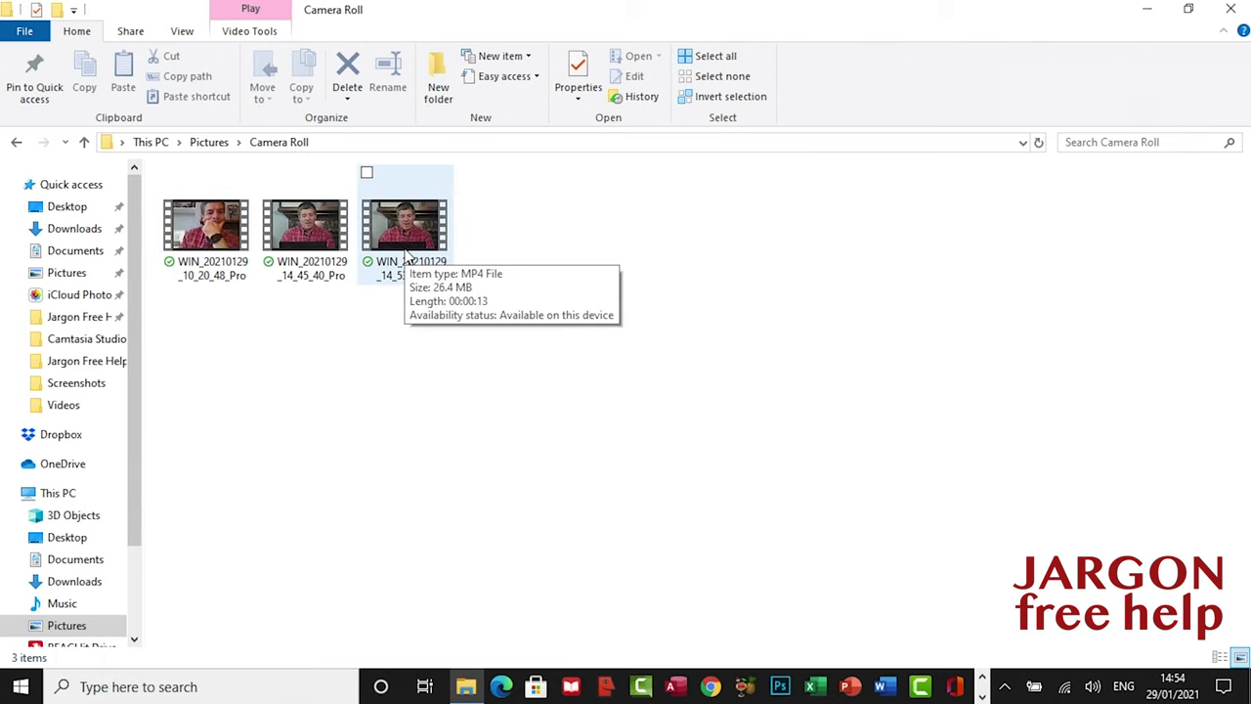